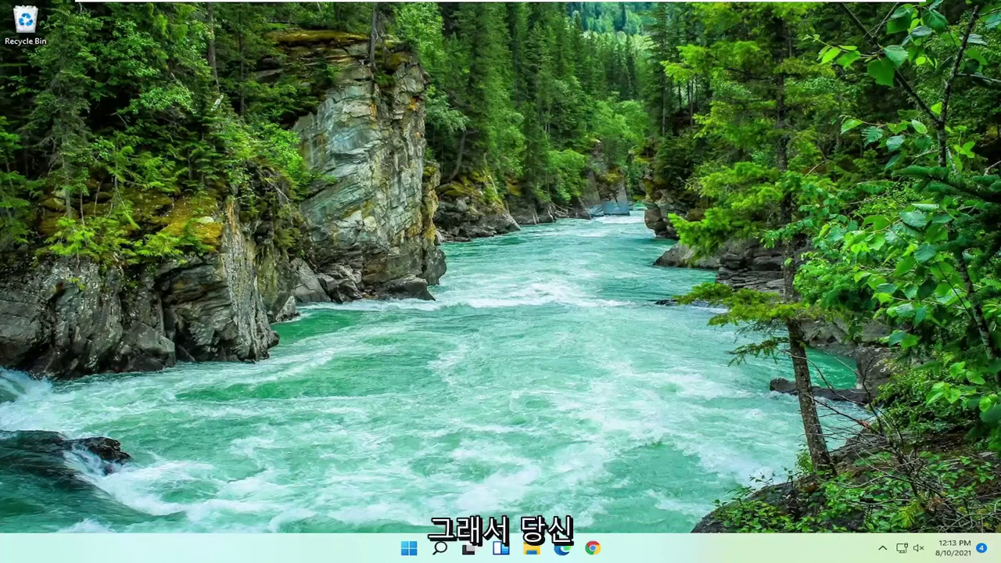
Search for regedit, run Registry Editor as administrator with the permission request approved, and collapse the HKEY_LOCAL_MACHINE branch.
{"action": "left_click", "coordinate": [440, 550]}
{"action": "type", "text": "reged"}
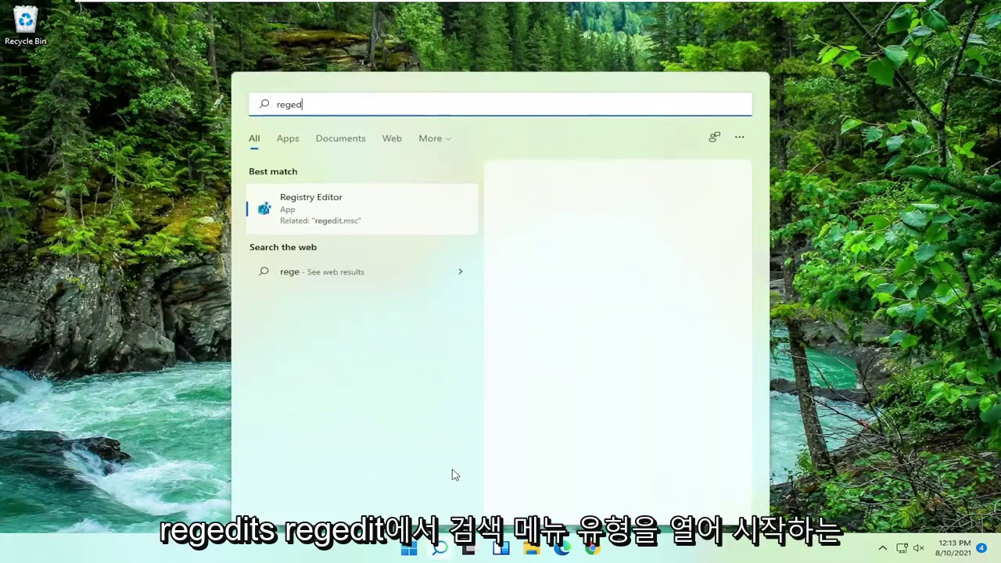
{"action": "type", "text": "it"}
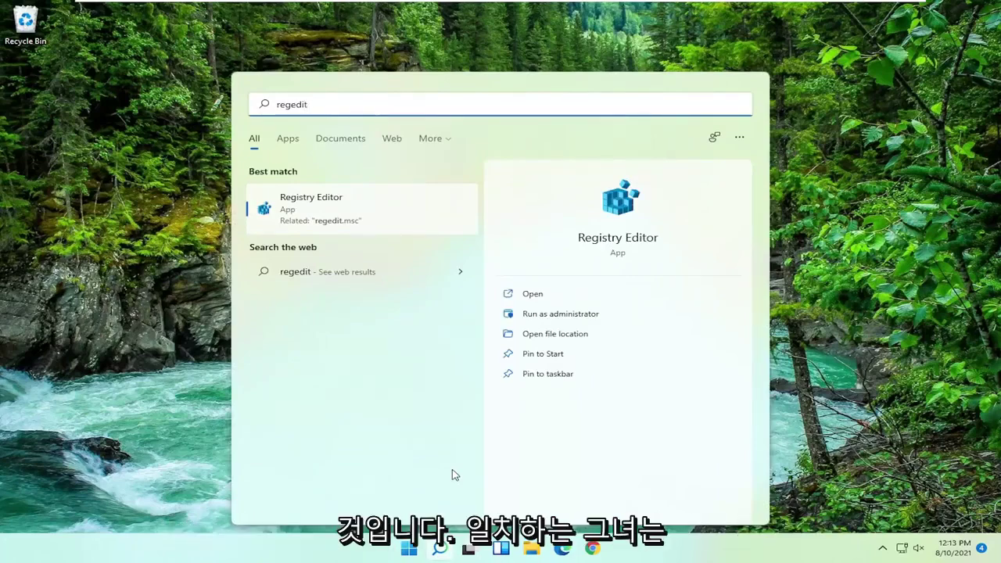
{"action": "right_click", "coordinate": [347, 220]}
{"action": "left_click", "coordinate": [428, 233]}
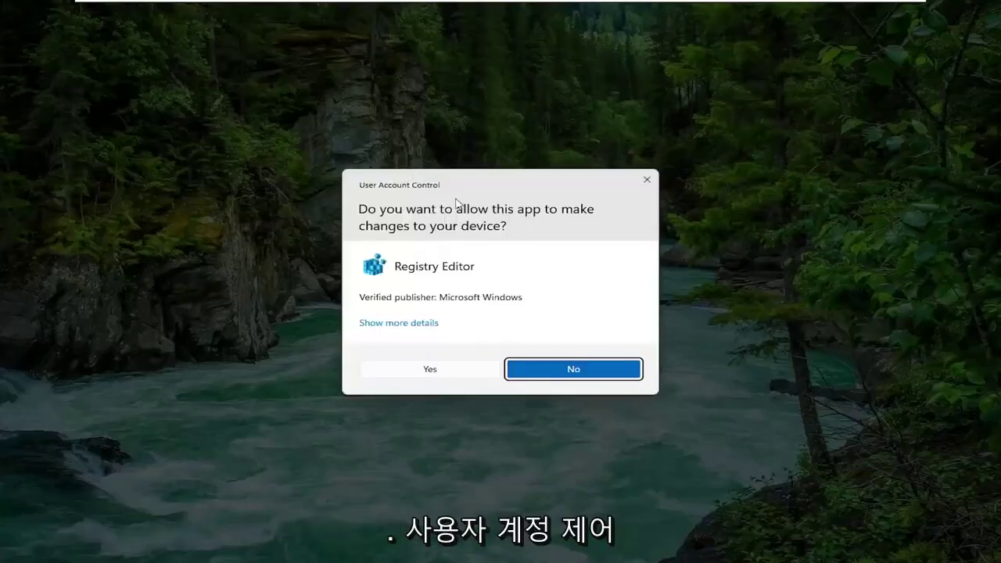
{"action": "left_click", "coordinate": [431, 371]}
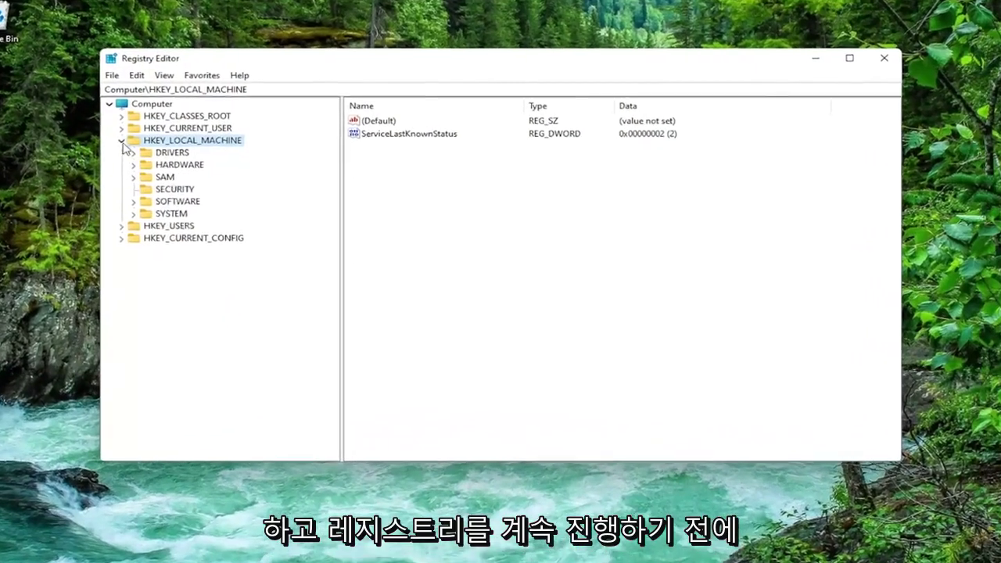
{"action": "left_click", "coordinate": [121, 141]}
{"action": "key", "text": "Left"}
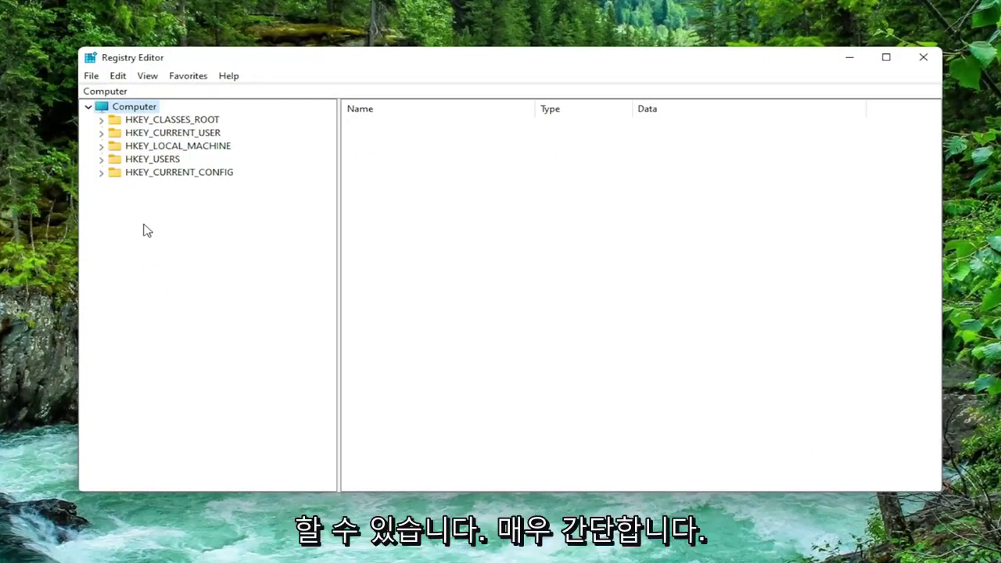
View the registry export and import dialogs, dismissing each without saving or loading a file.
{"action": "left_click", "coordinate": [92, 76]}
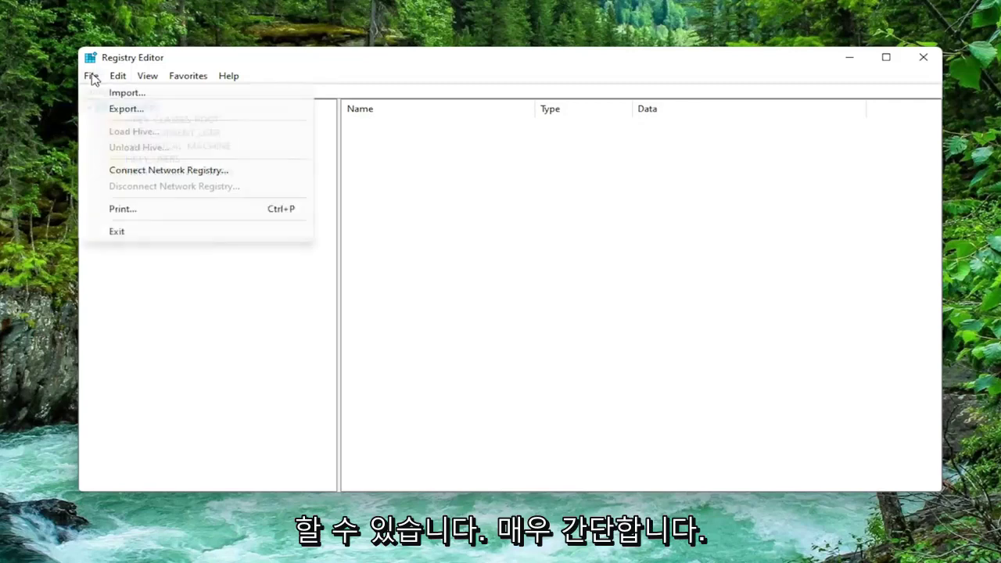
{"action": "left_click", "coordinate": [119, 108]}
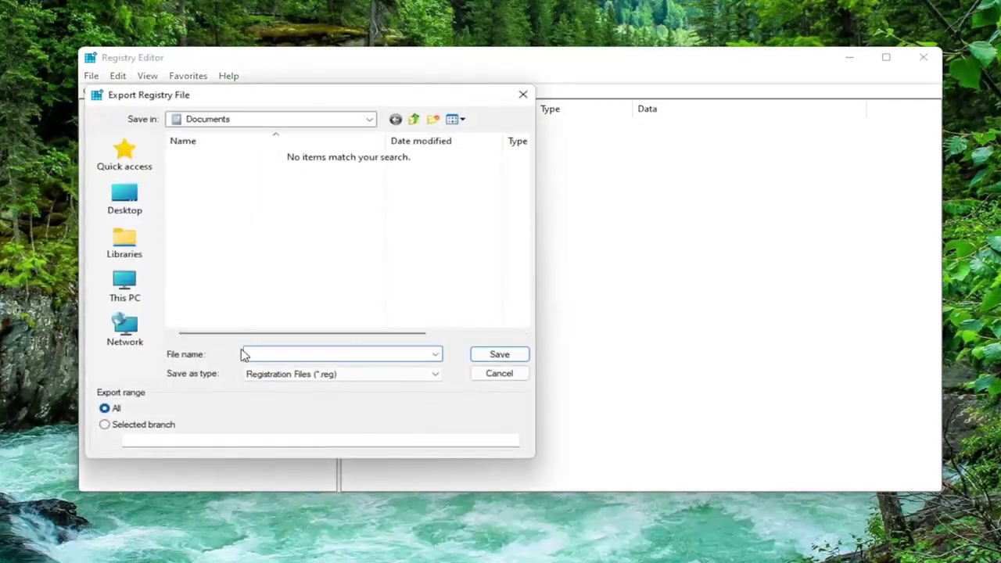
{"action": "left_click", "coordinate": [244, 354]}
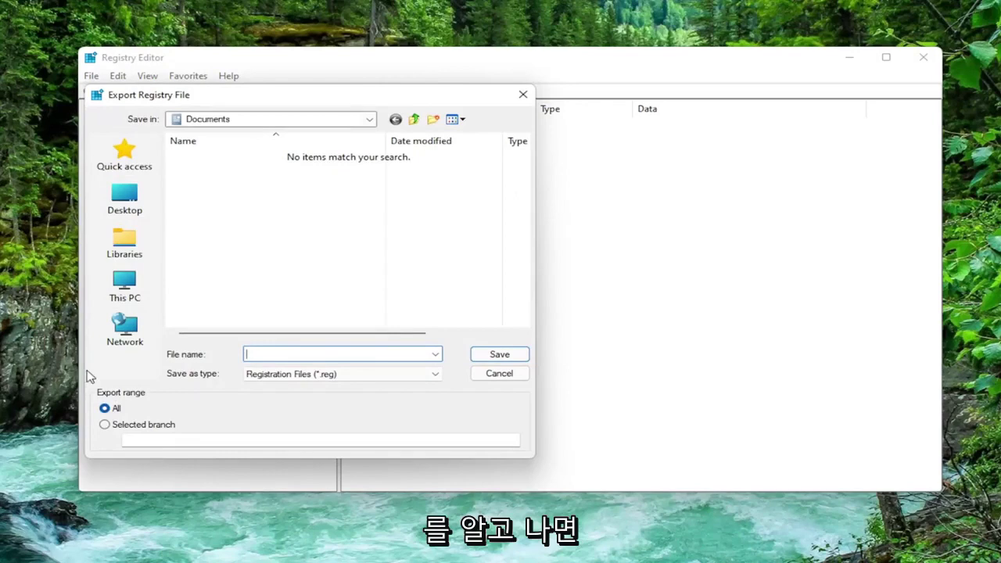
{"action": "left_click", "coordinate": [523, 95]}
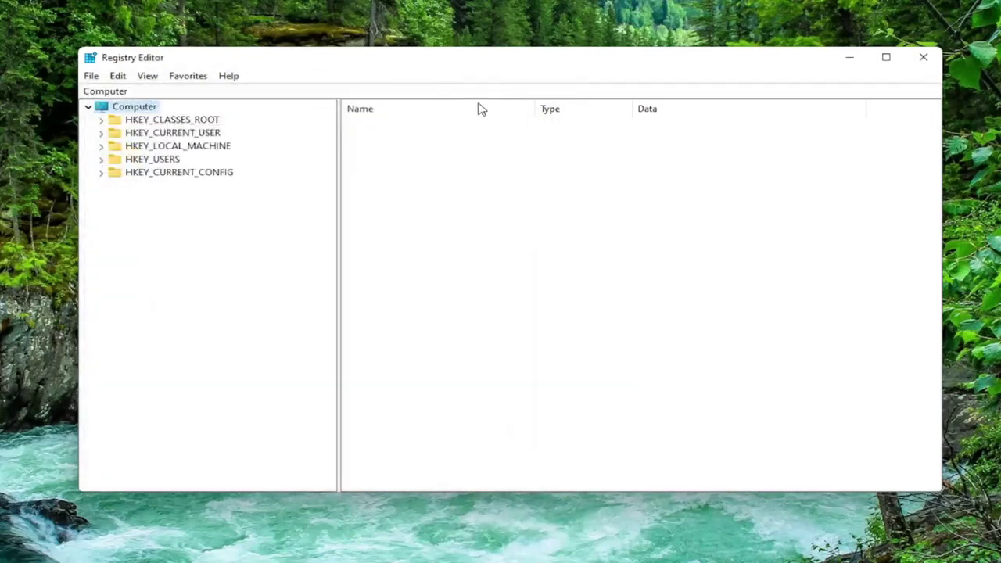
{"action": "left_click", "coordinate": [91, 76]}
{"action": "left_click", "coordinate": [117, 94]}
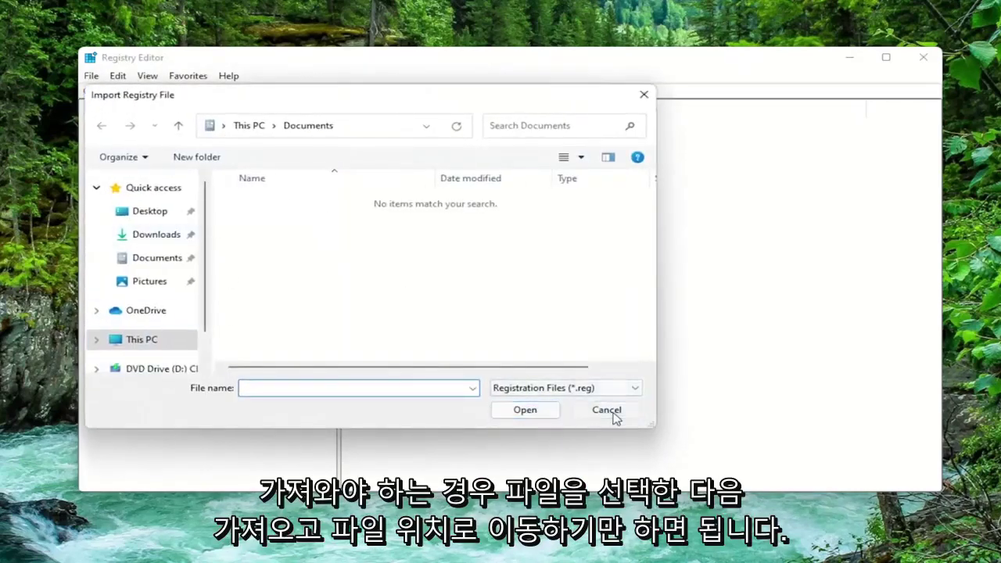
{"action": "left_click", "coordinate": [613, 414]}
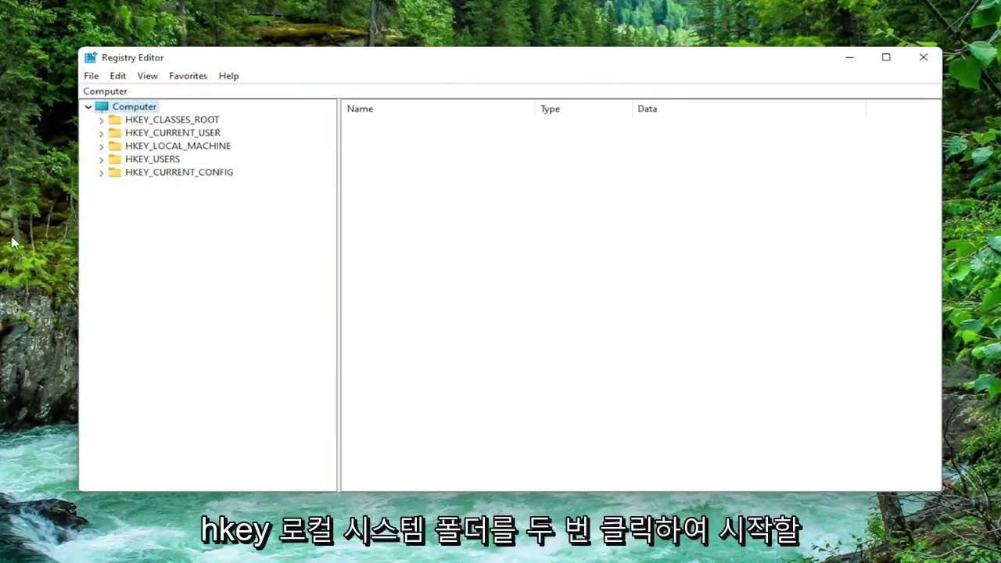
Expand the registry tree along HKEY_LOCAL_MACHINE\SOFTWARE\Policies\Microsoft to reach the Windows Defender key.
{"action": "double_click", "coordinate": [161, 148]}
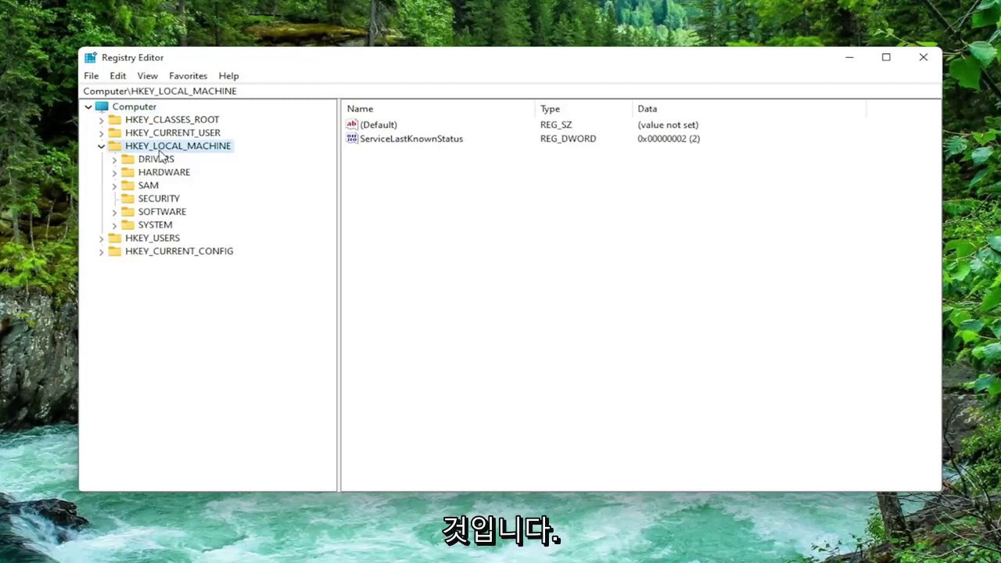
{"action": "double_click", "coordinate": [153, 213]}
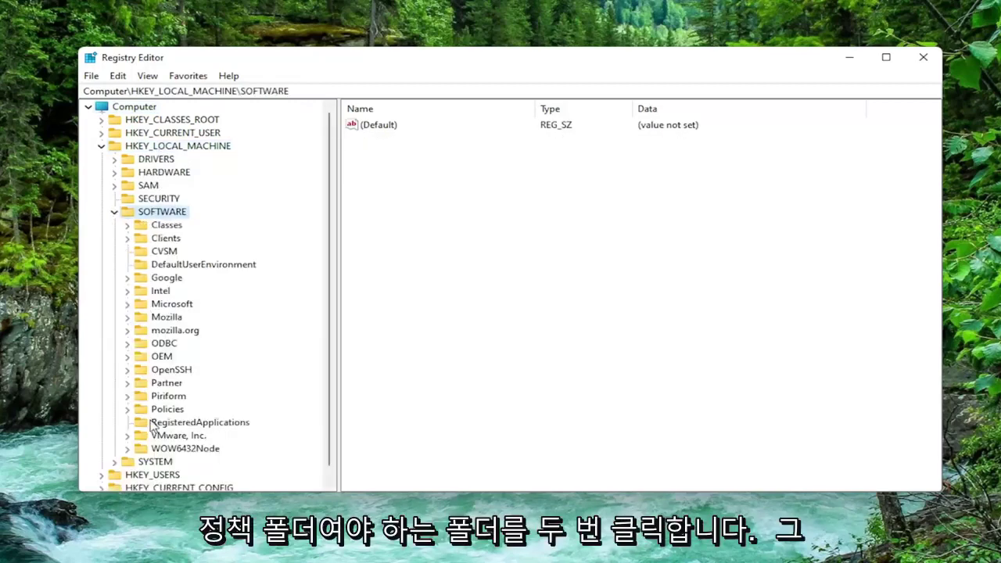
{"action": "double_click", "coordinate": [156, 412]}
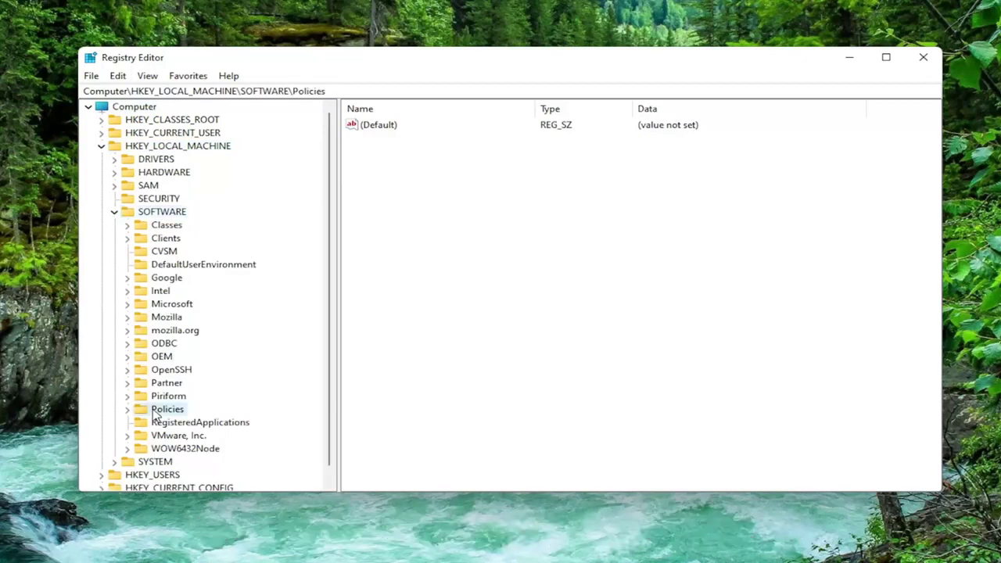
{"action": "left_click", "coordinate": [184, 423]}
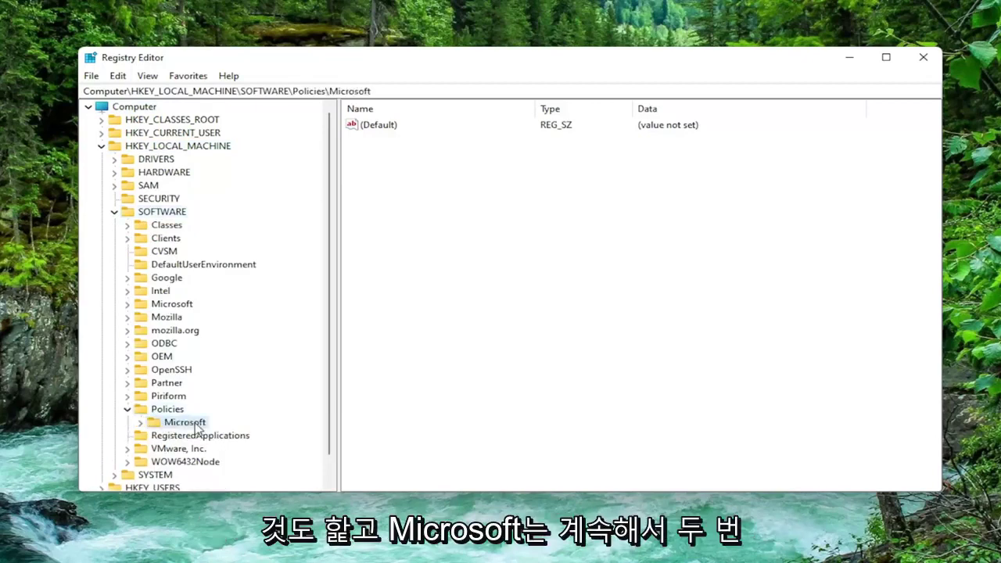
{"action": "double_click", "coordinate": [196, 426]}
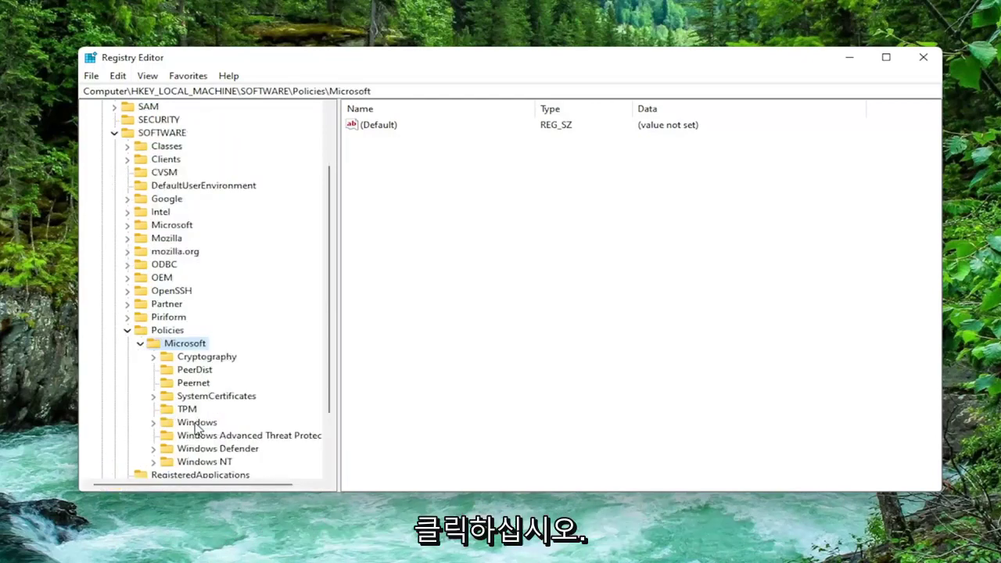
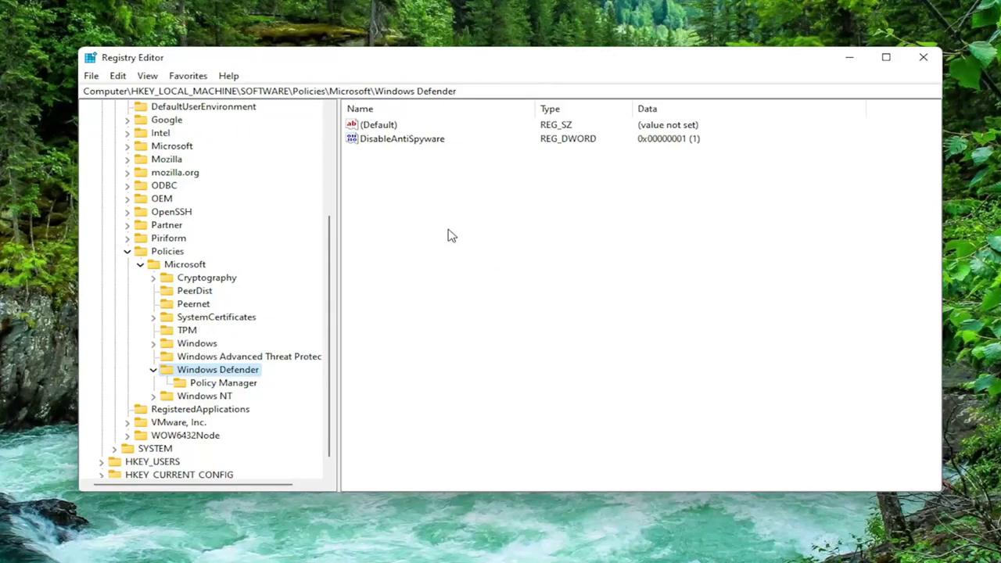
Permanently delete the DisableAntiSpyware value from the Windows Defender policy key.
{"action": "right_click", "coordinate": [409, 147]}
{"action": "left_click", "coordinate": [451, 189]}
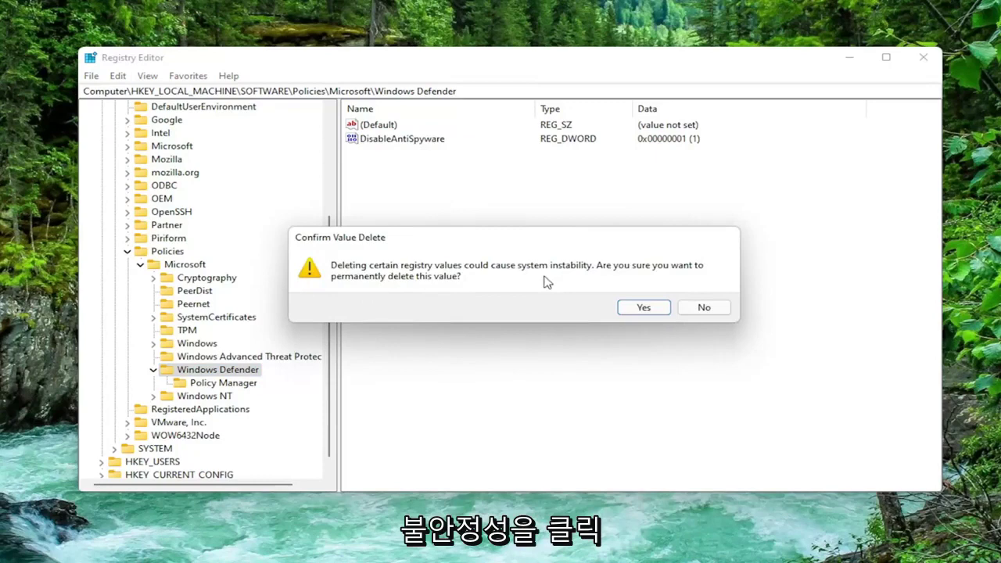
{"action": "left_click", "coordinate": [646, 308]}
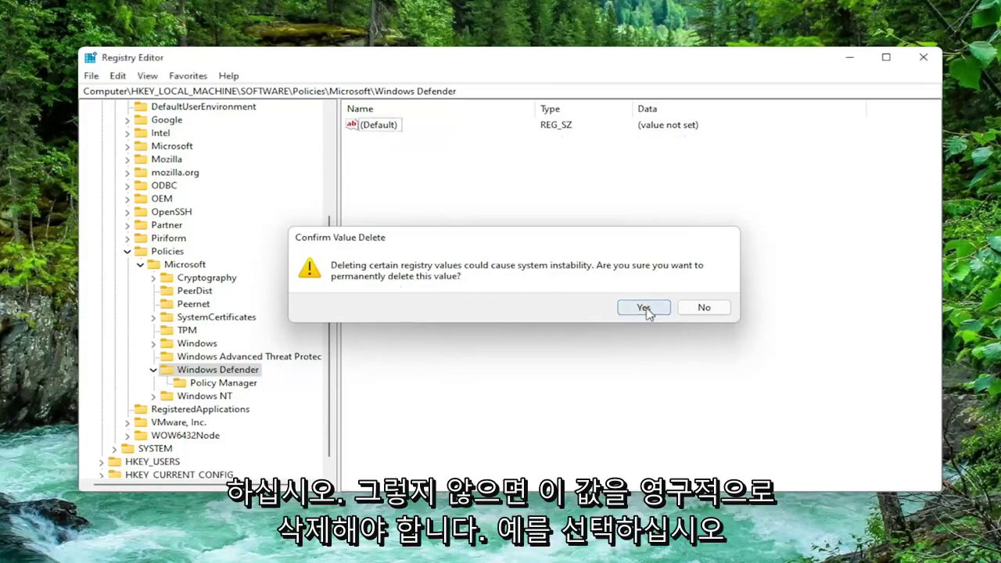
Collapse the expanded registry branches back to the Computer root and close Registry Editor.
{"action": "left_click", "coordinate": [153, 369]}
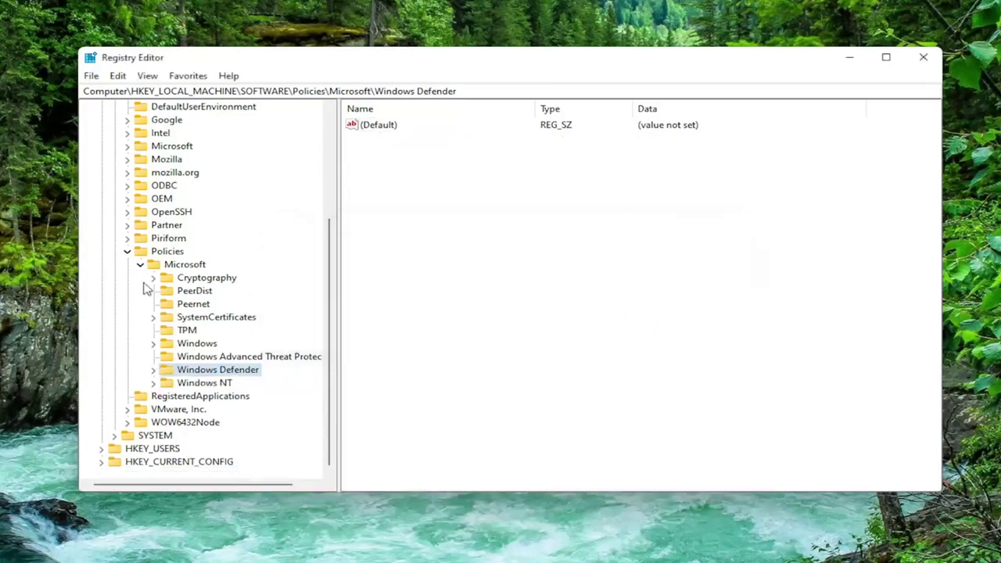
{"action": "left_click", "coordinate": [140, 265]}
{"action": "left_click", "coordinate": [127, 382]}
{"action": "left_click", "coordinate": [114, 198]}
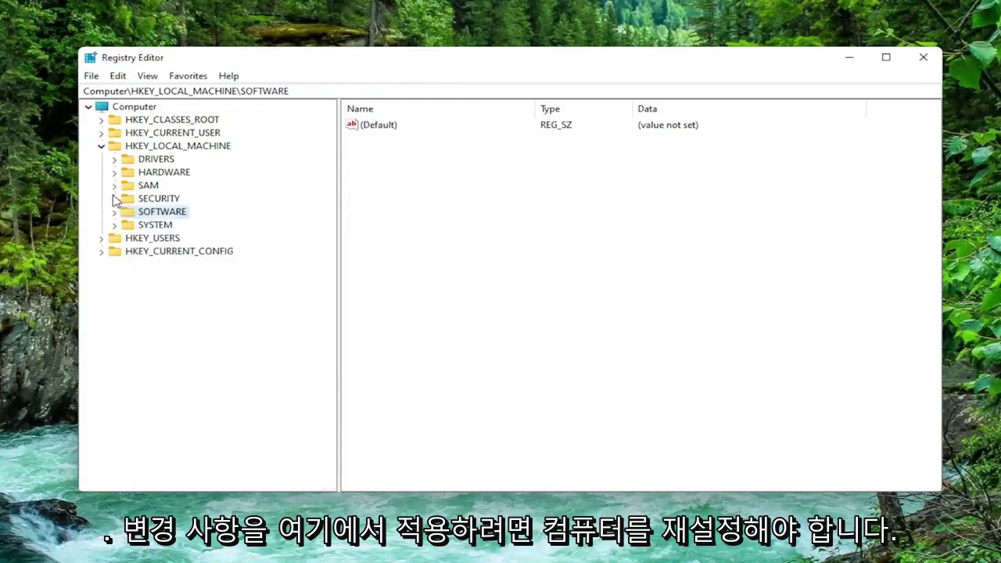
{"action": "left_click", "coordinate": [101, 146]}
{"action": "left_click", "coordinate": [134, 106]}
{"action": "left_click", "coordinate": [923, 57]}
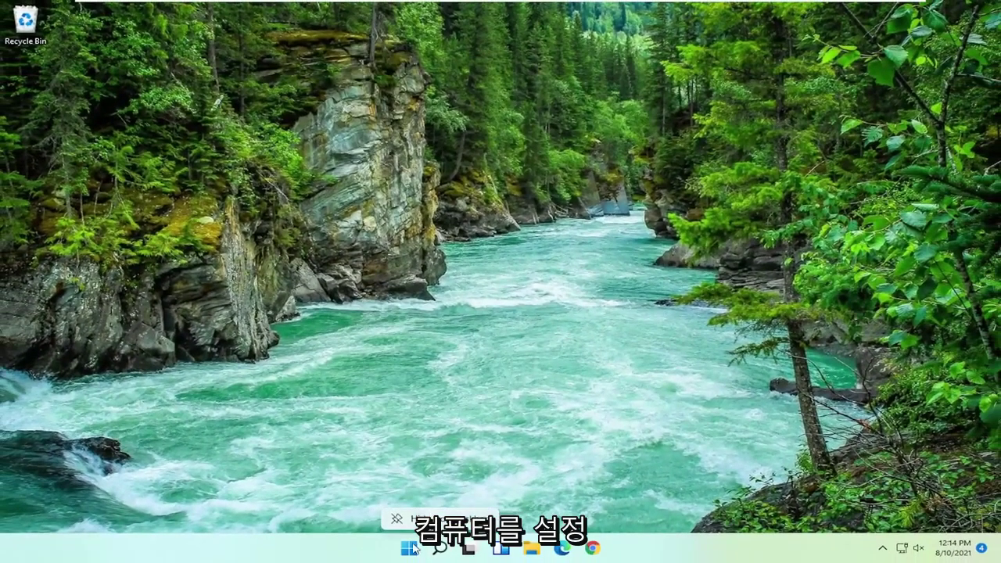
Bring up the computer's shut down or sign out options.
{"action": "right_click", "coordinate": [409, 559]}
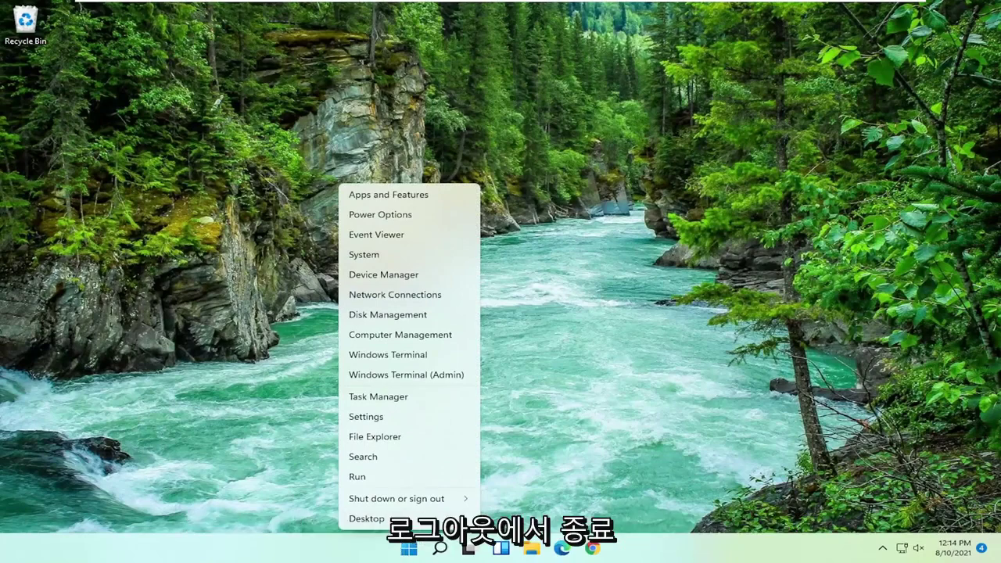
{"action": "mouse_move", "coordinate": [383, 501]}
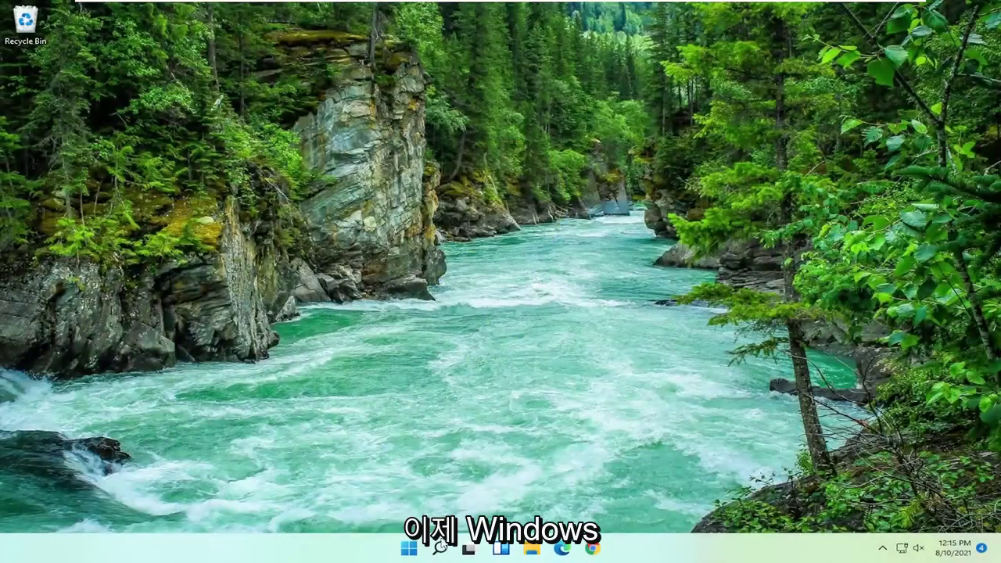
Search for windows security and open the Windows Security app.
{"action": "left_click", "coordinate": [439, 549]}
{"action": "type", "text": "w"}
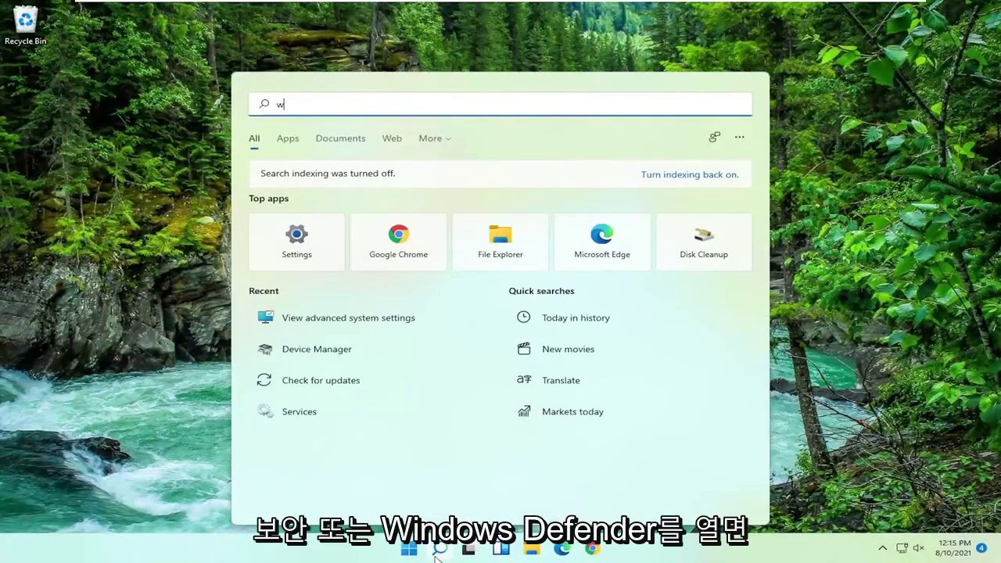
{"action": "type", "text": "indows security"}
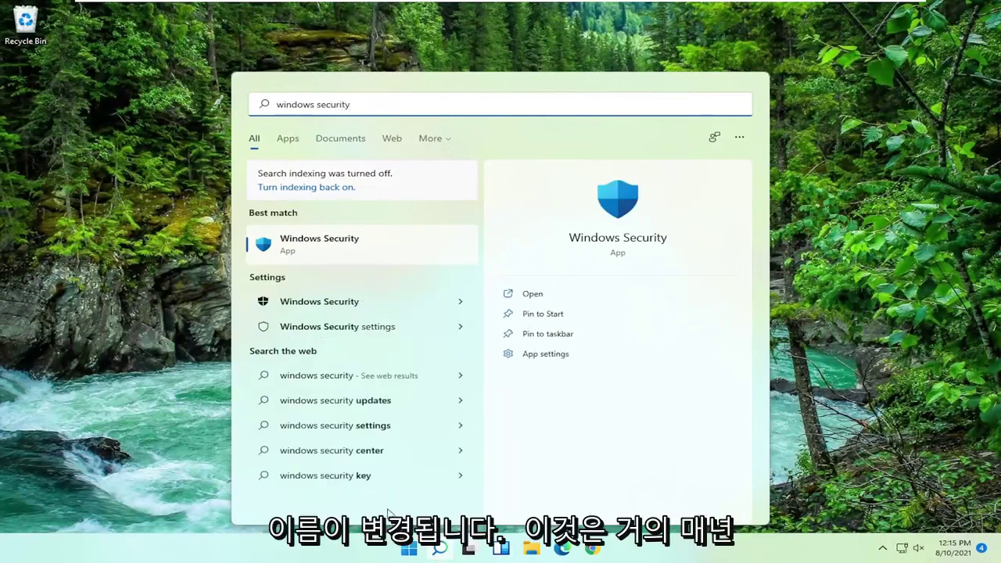
{"action": "left_click", "coordinate": [312, 242]}
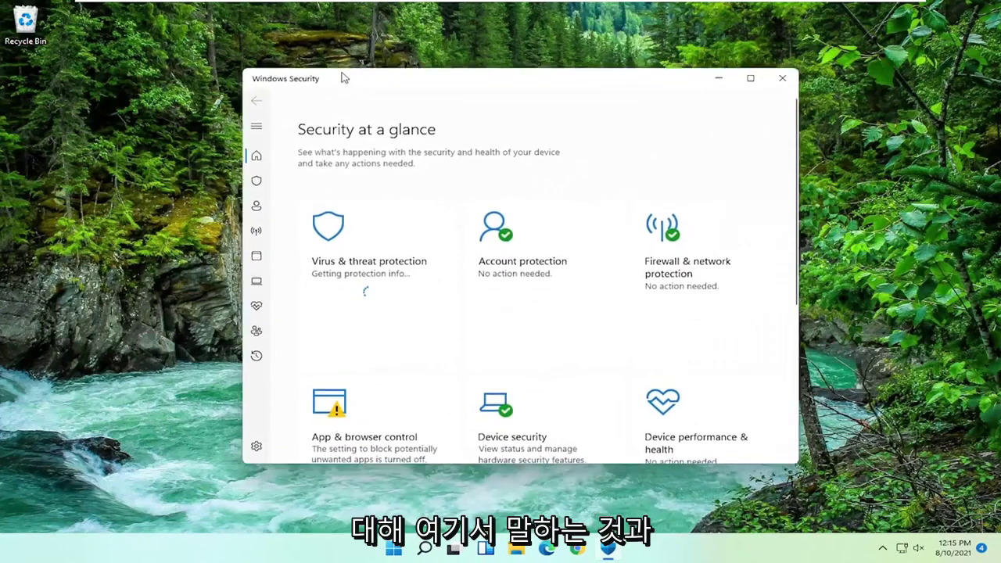
Check the Virus & threat protection section in Windows Security, then minimize the window.
{"action": "left_click_drag", "start_coordinate": [341, 78], "coordinate": [329, 65]}
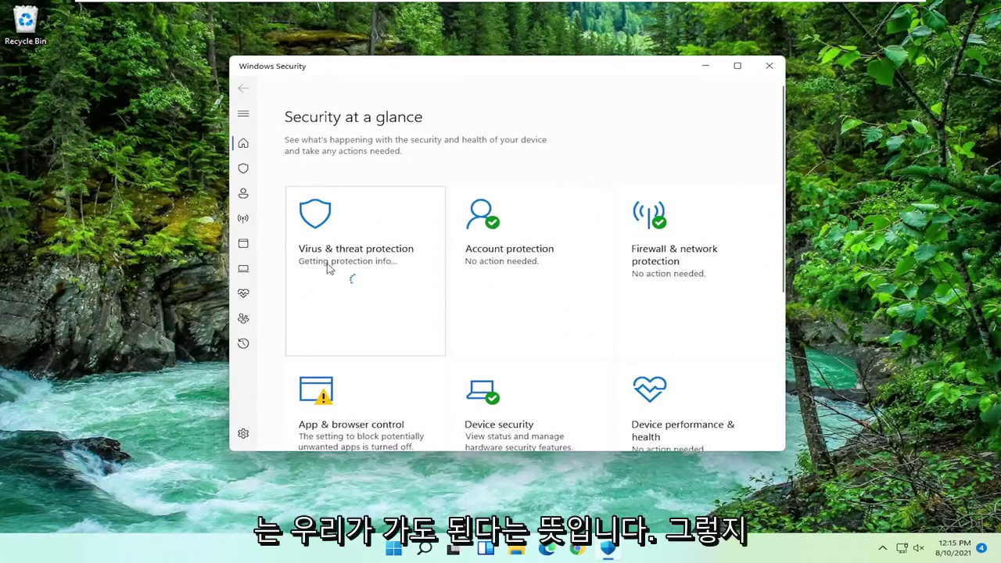
{"action": "left_click", "coordinate": [368, 266]}
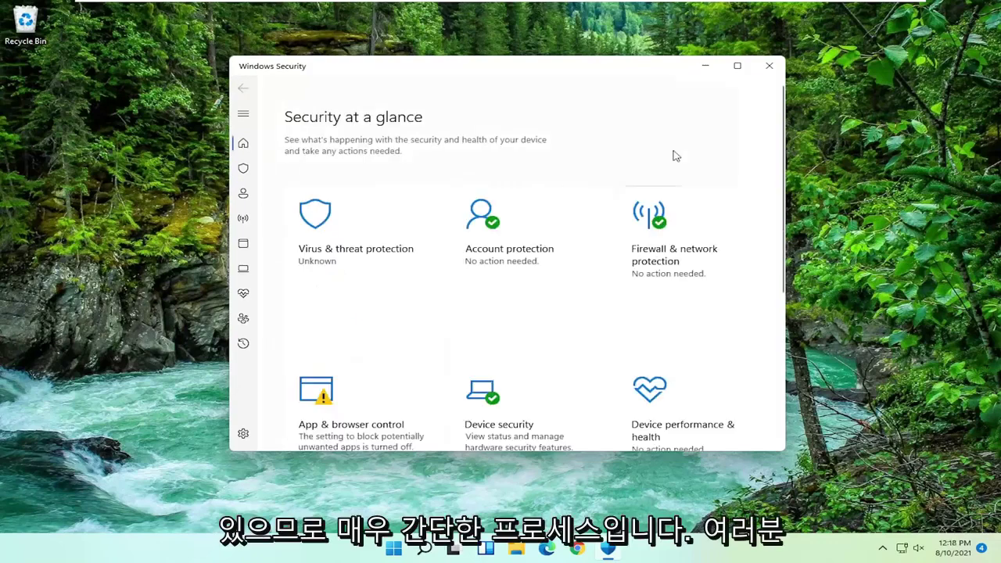
{"action": "left_click", "coordinate": [704, 66]}
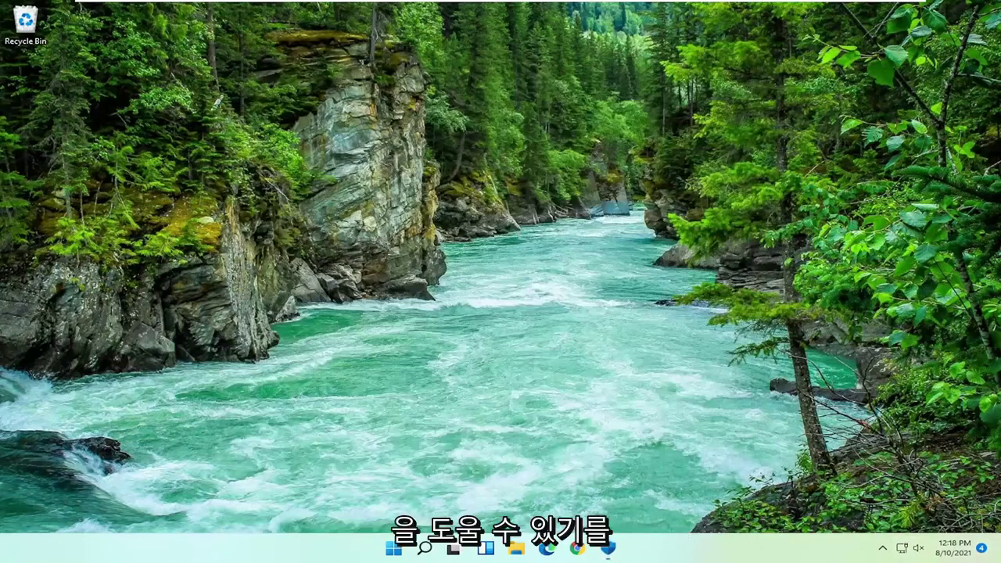